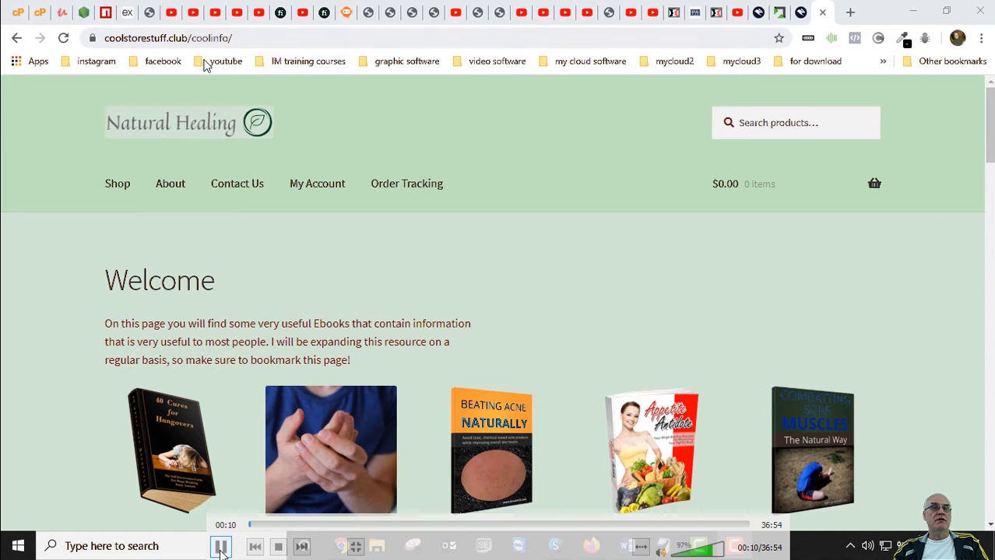
Highlight the coolinfo folder portion of the coolstorestuff.club site address
click(249, 41)
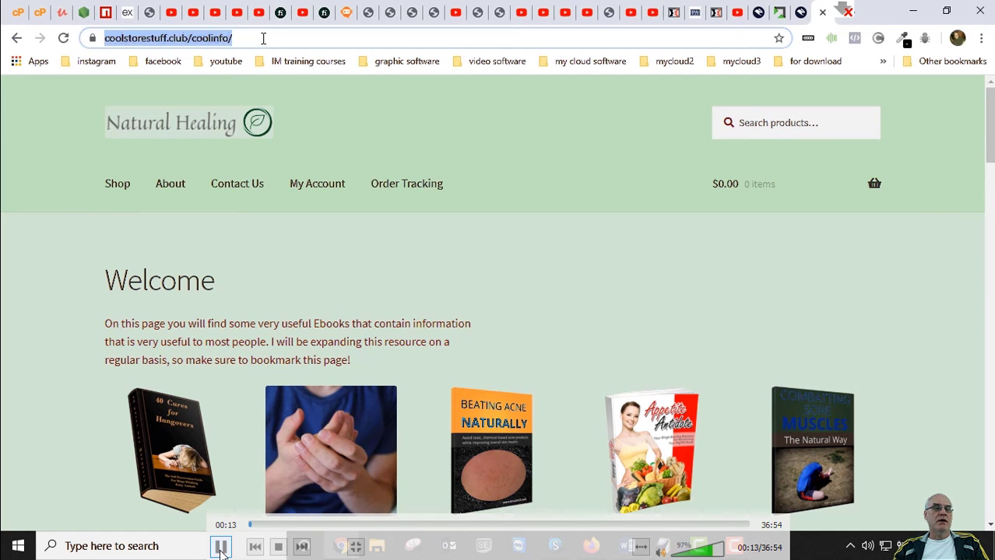
click(263, 38)
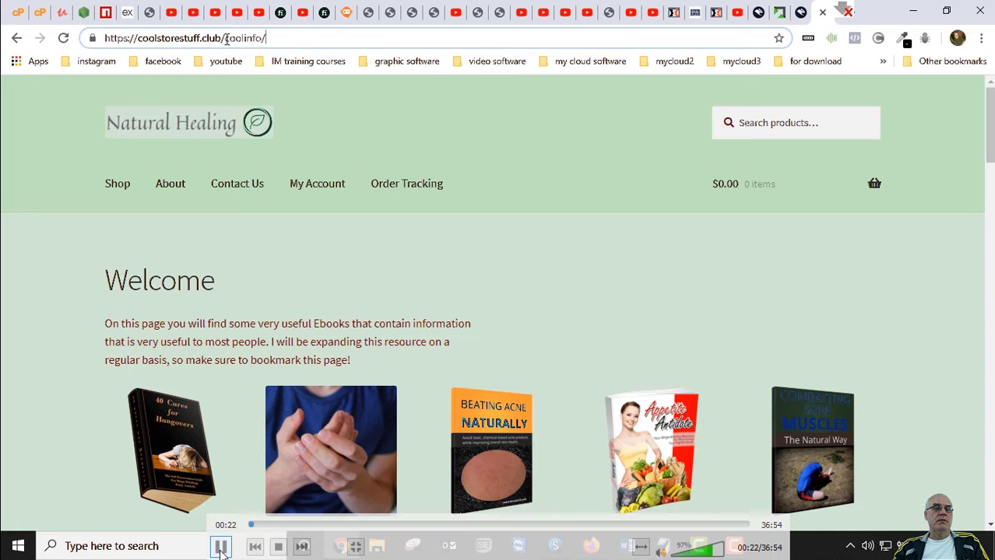
drag(279, 38, 227, 39)
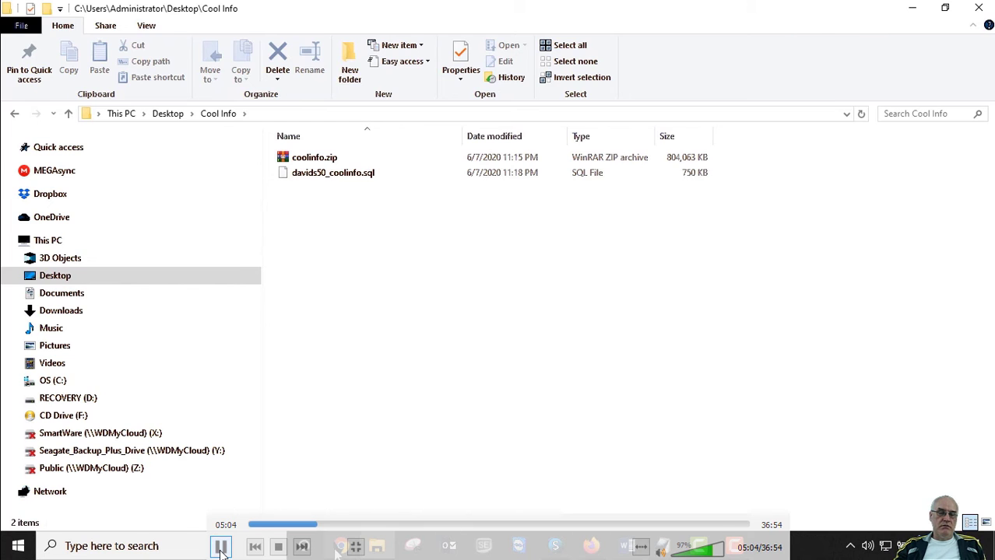
Switch to Chrome, open phpMyAdmin from the cPanel home page in a new tab, and return to the File Manager's coolinfo folder
click(221, 550)
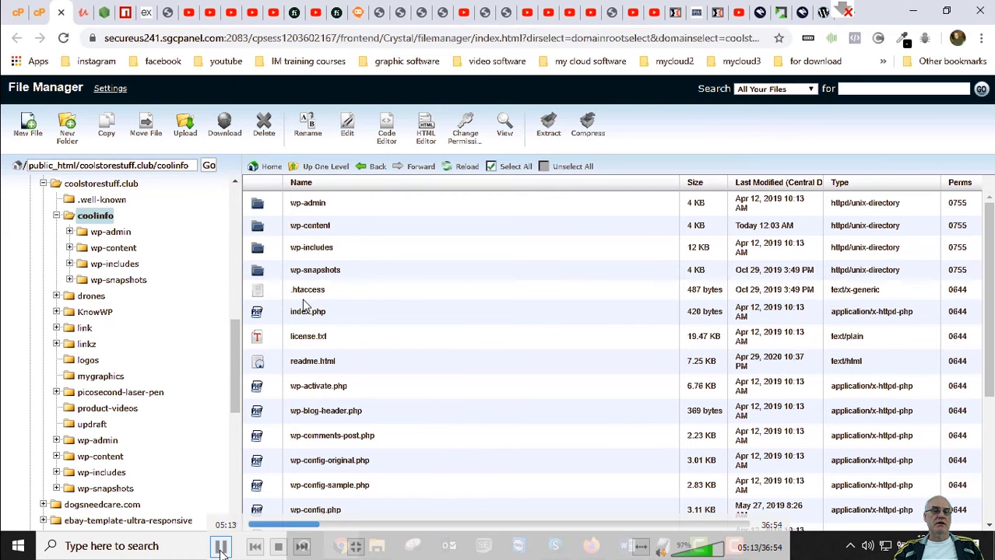
click(39, 14)
scroll(366, 276, up, 1)
scroll(366, 276, up, 15)
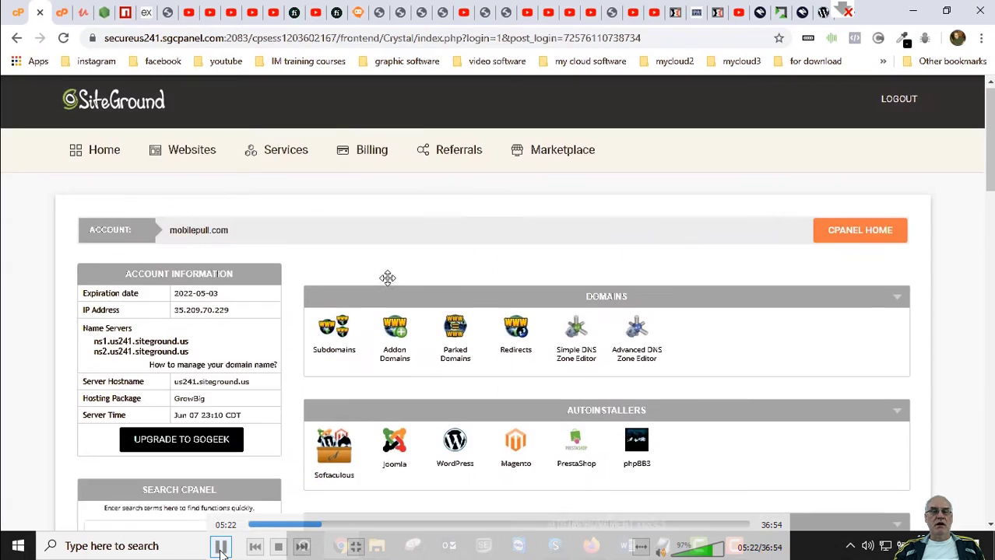
scroll(845, 296, down, 15)
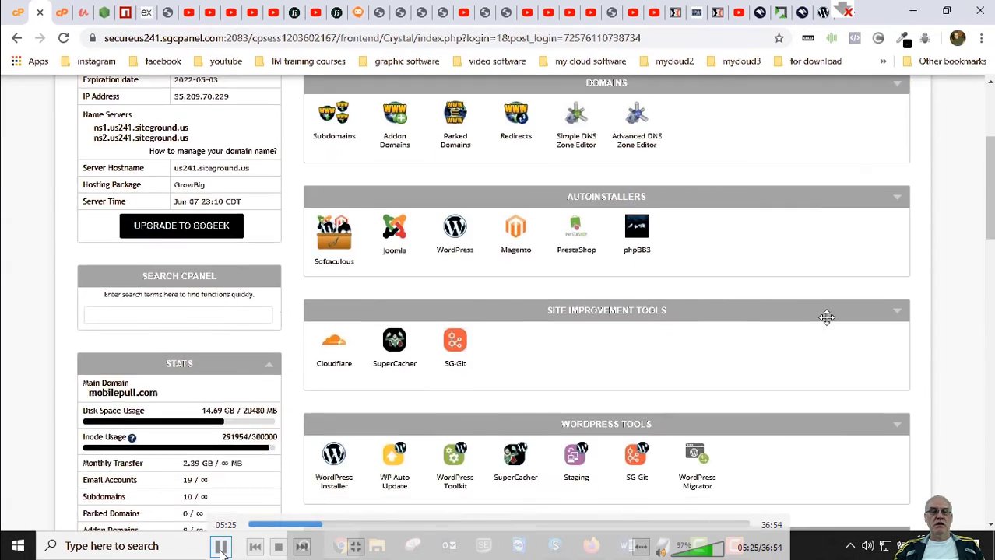
scroll(827, 325, down, 3)
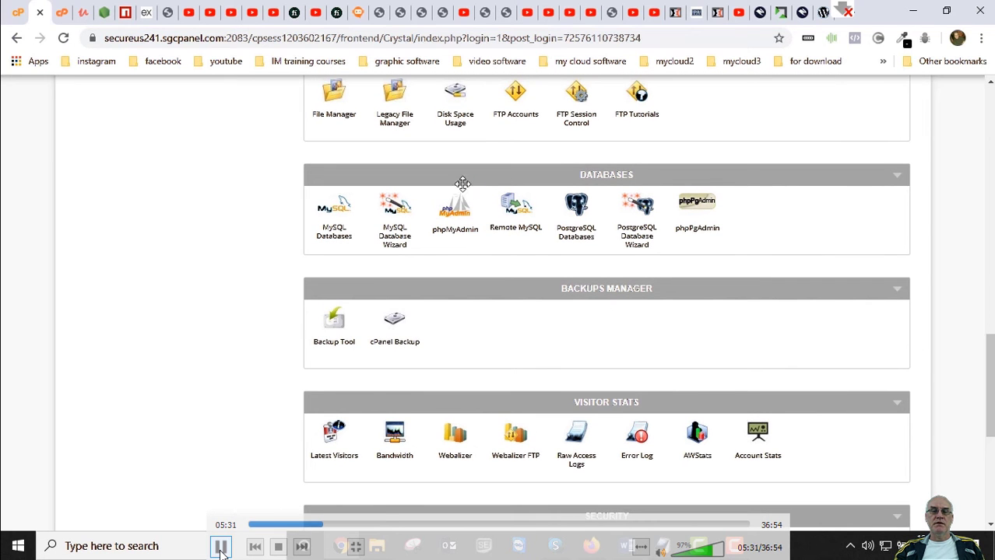
right_click(453, 218)
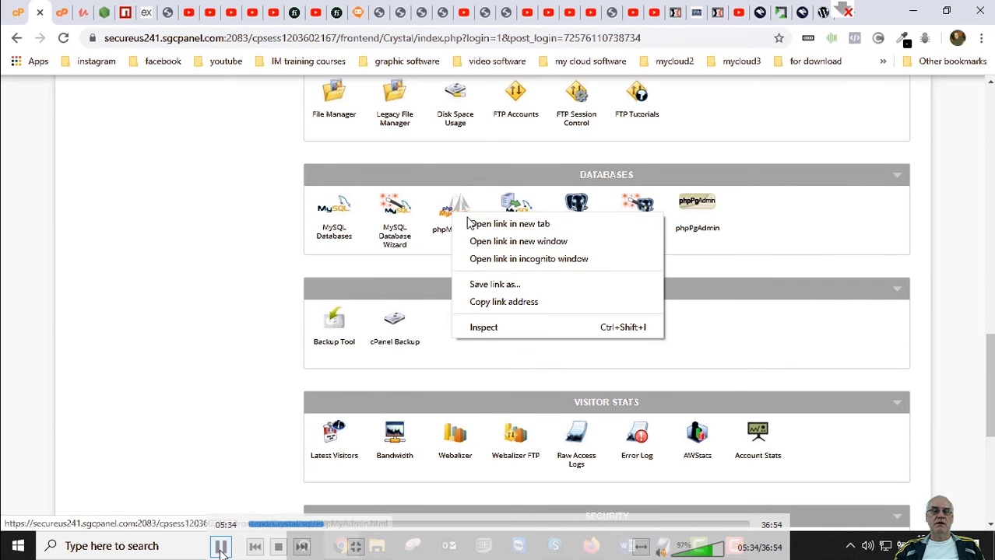
click(479, 223)
key(ctrl+Tab)
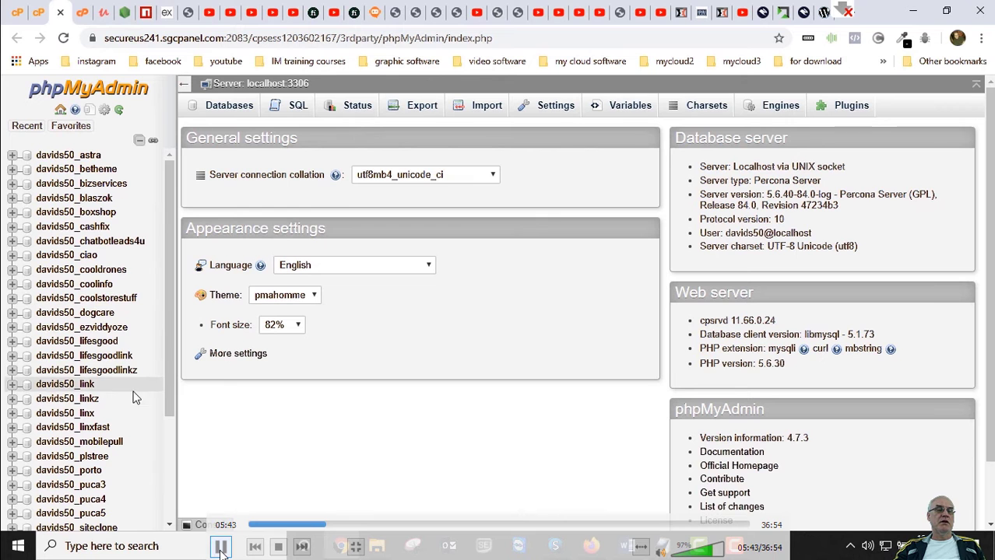
click(81, 12)
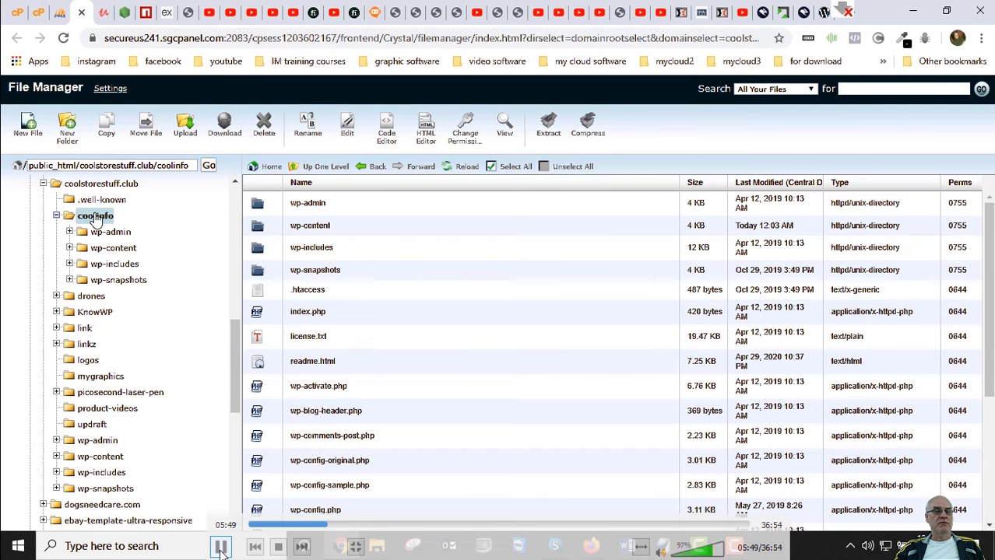
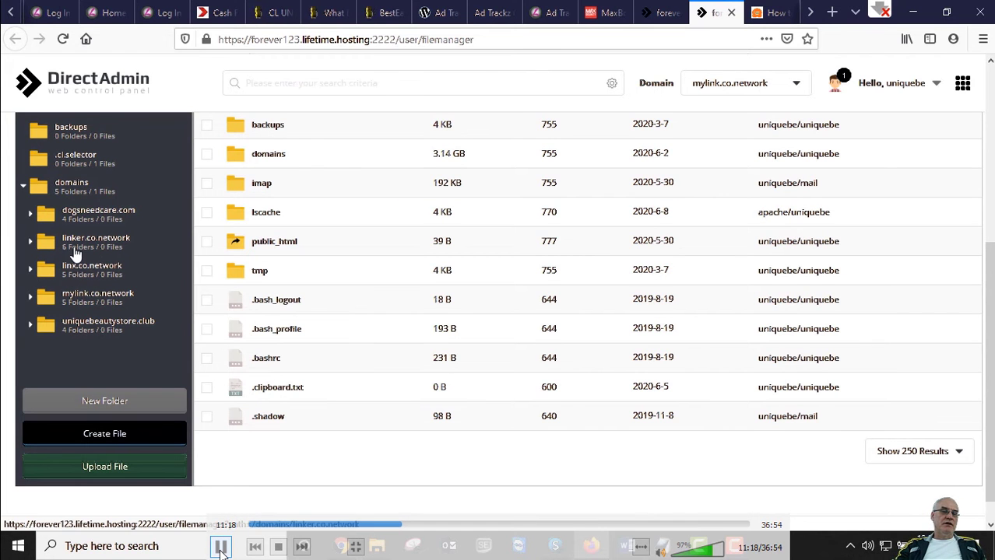
Expand the linker.co.network domain in the DirectAdmin file manager's folder tree and open its public_html folder
click(32, 242)
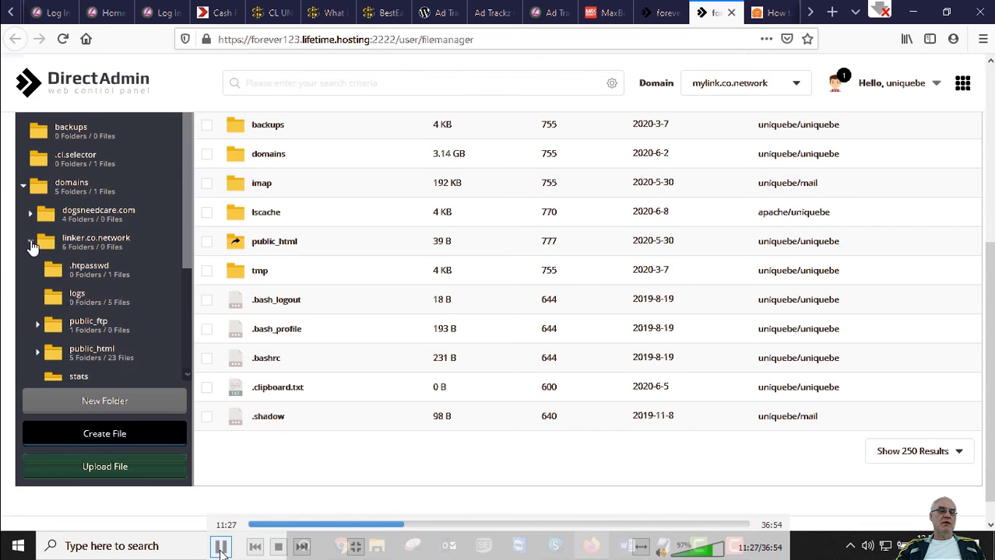
scroll(98, 355, down, 2)
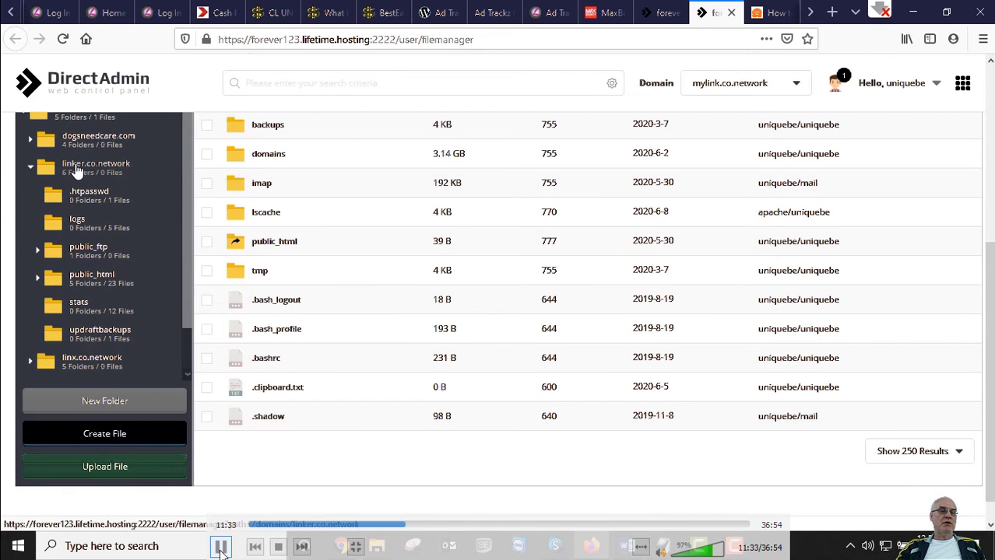
click(37, 278)
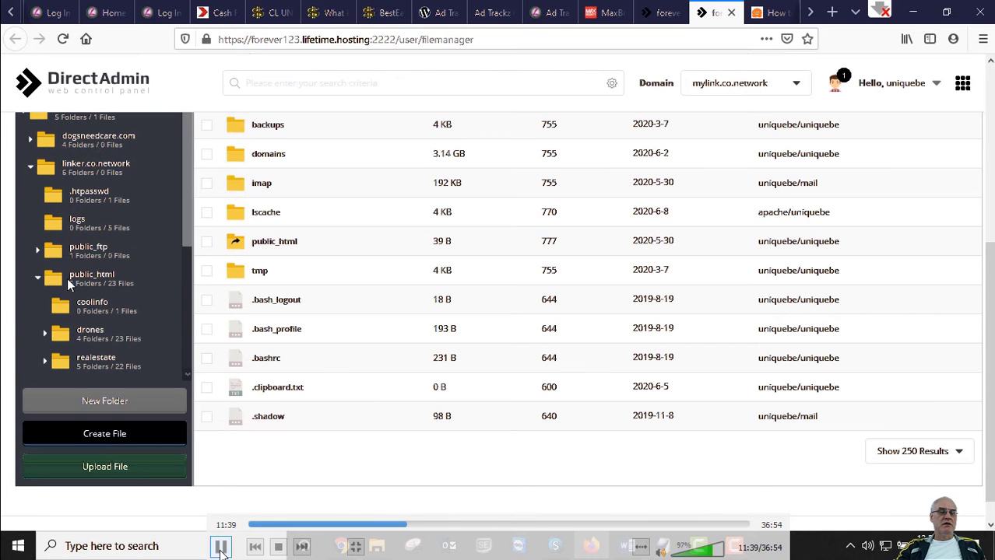
scroll(67, 277, down, 2)
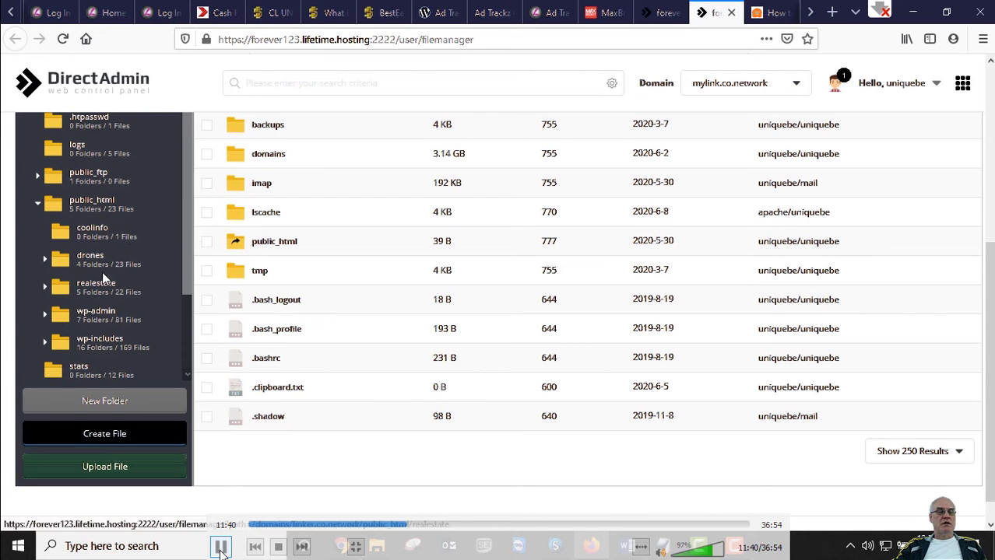
click(104, 207)
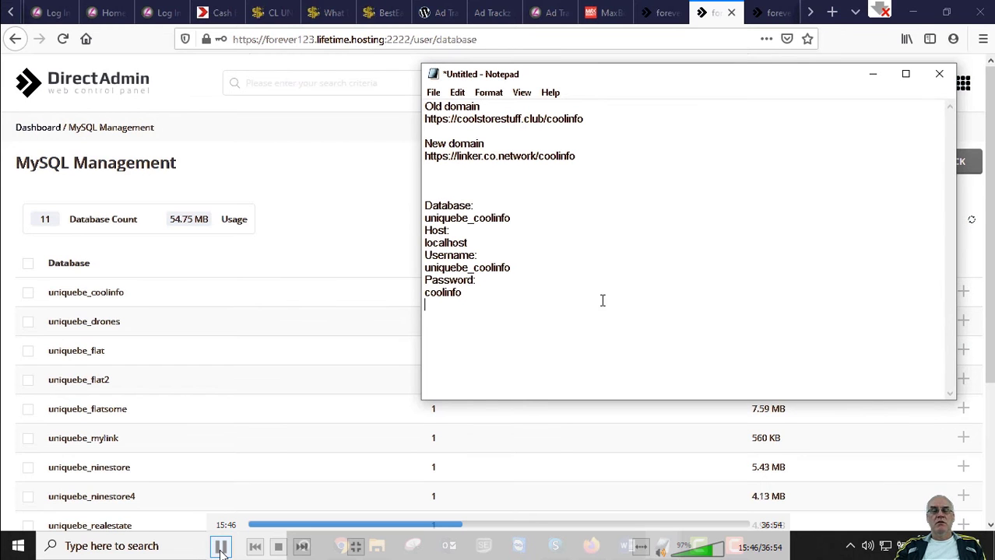
drag(599, 119, 411, 118)
click(483, 121)
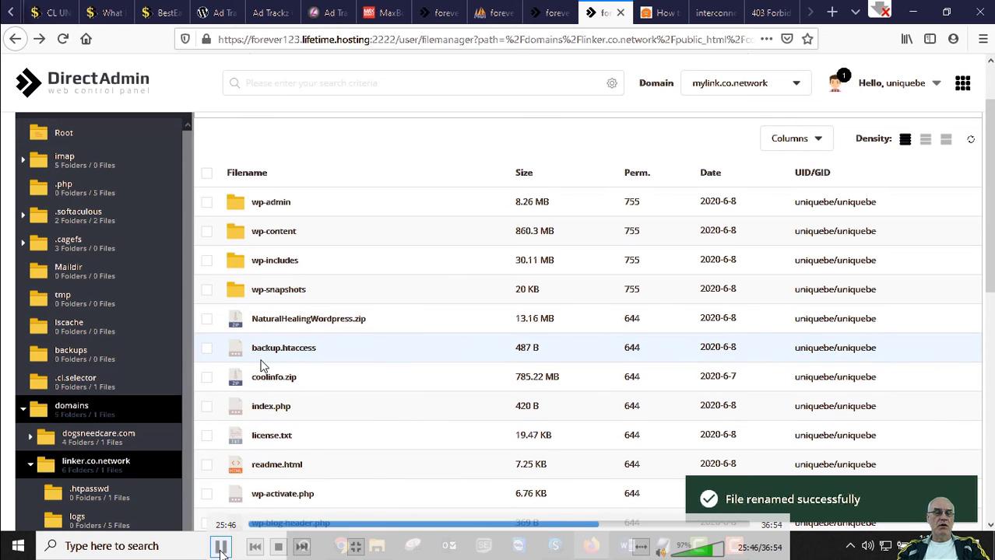
Reload the linker.co.network/coolinfo site after the .htaccess rename and look through its product listing
right_click(294, 350)
click(765, 14)
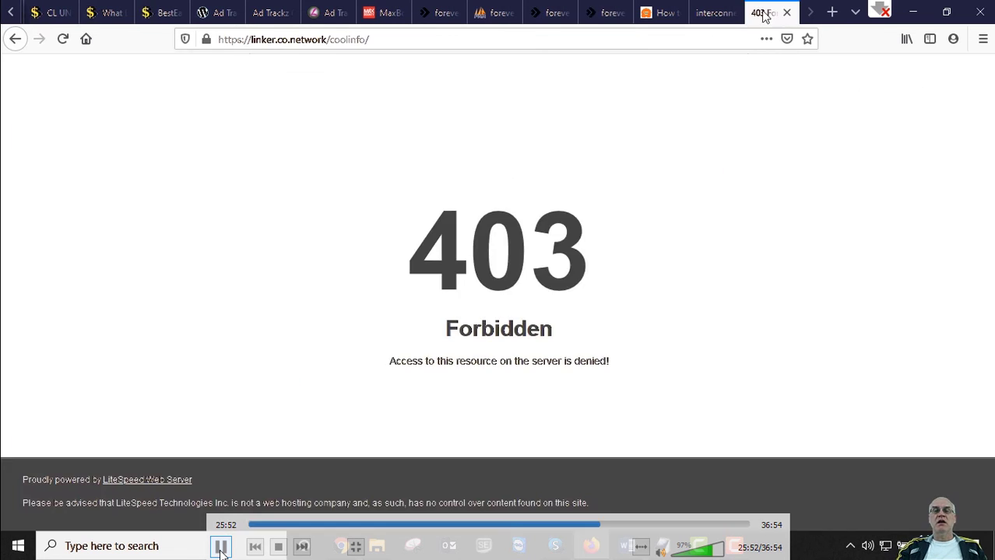
click(62, 40)
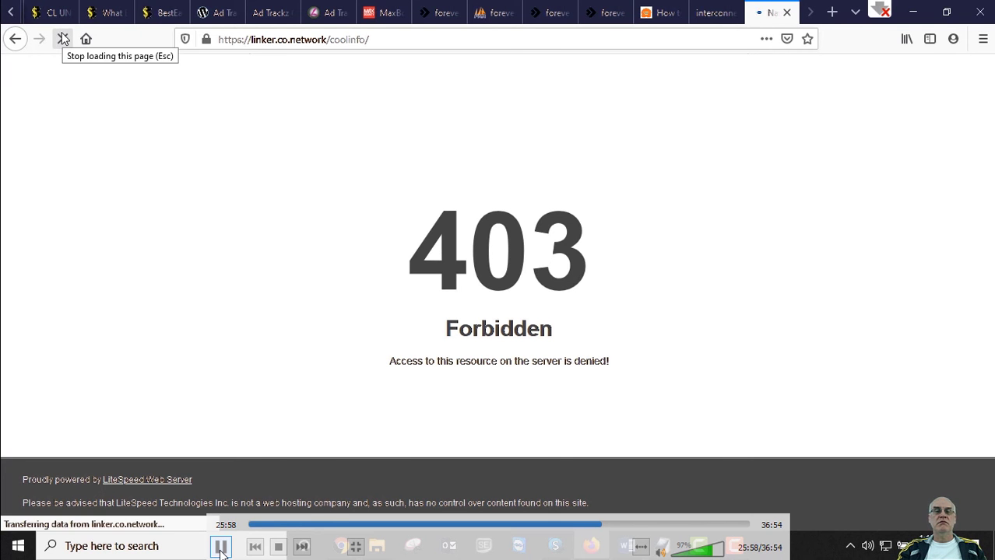
scroll(436, 237, down, 6)
scroll(436, 243, up, 10)
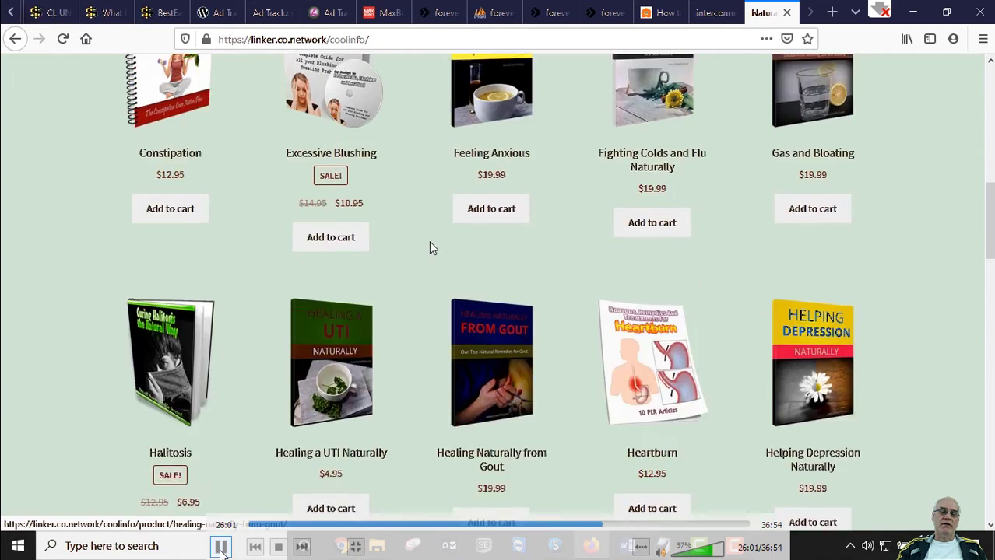
scroll(610, 267, down, 3)
scroll(632, 310, up, 10)
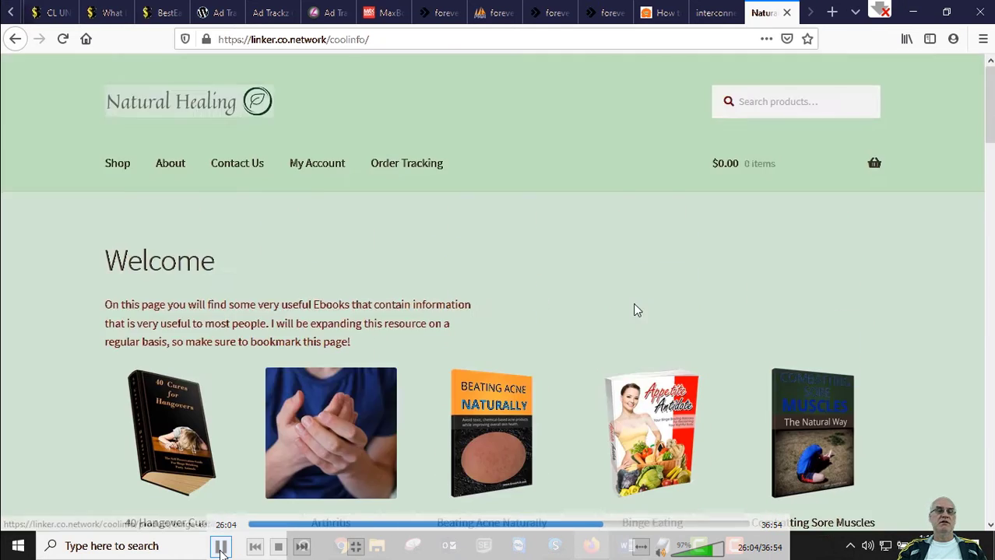
scroll(635, 309, down, 13)
scroll(672, 255, up, 3)
Test the Fighting Colds and Flu Naturally and Gas and Bloating product links, returning to the shop page after each
click(652, 260)
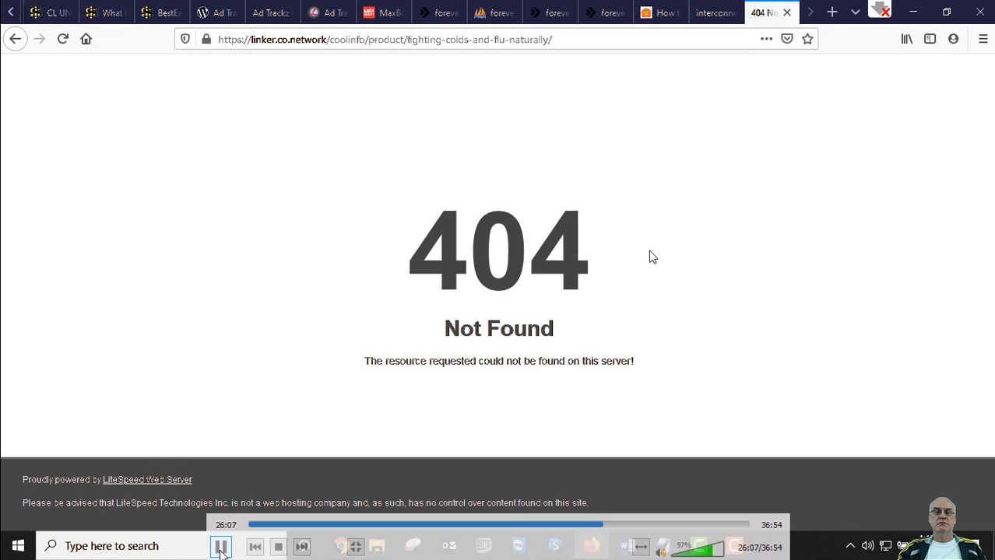
click(15, 39)
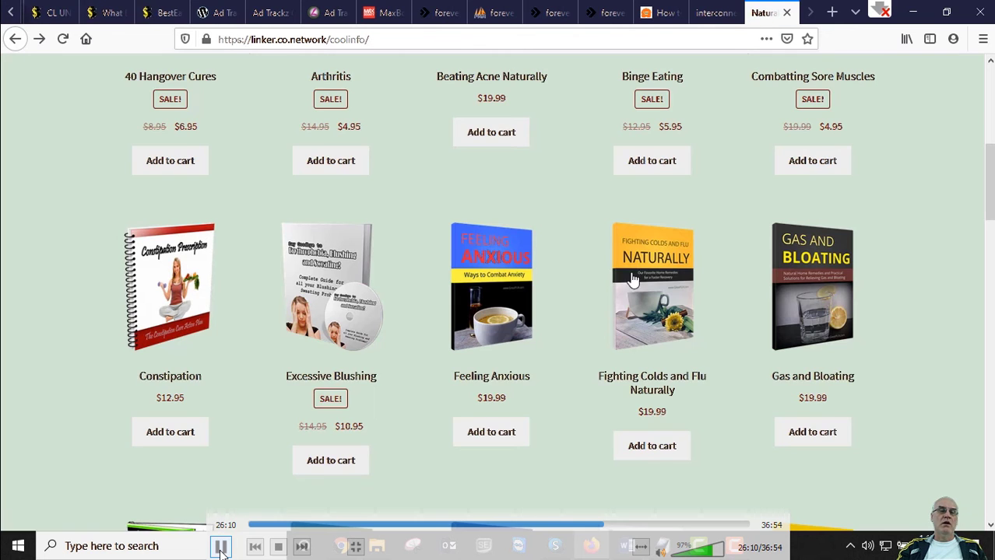
click(802, 309)
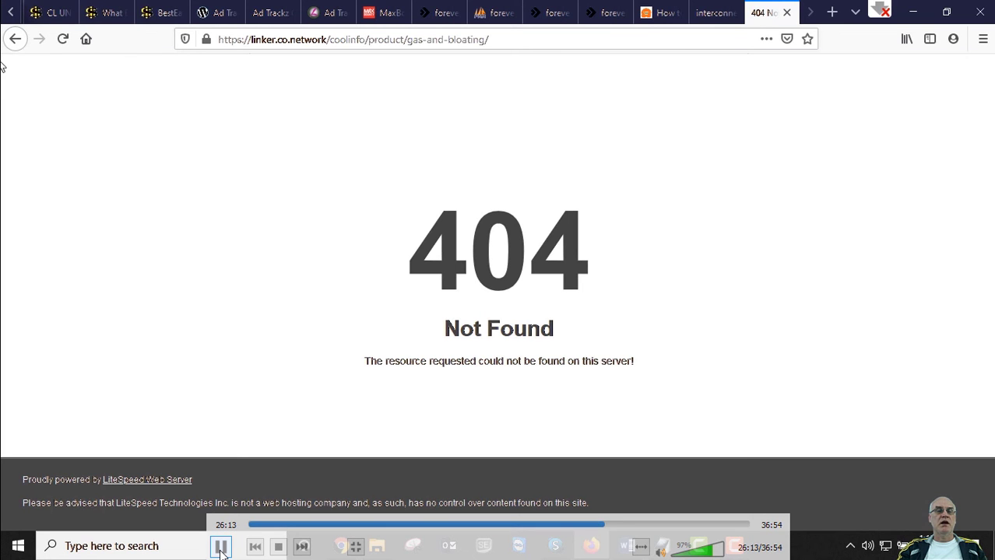
click(15, 39)
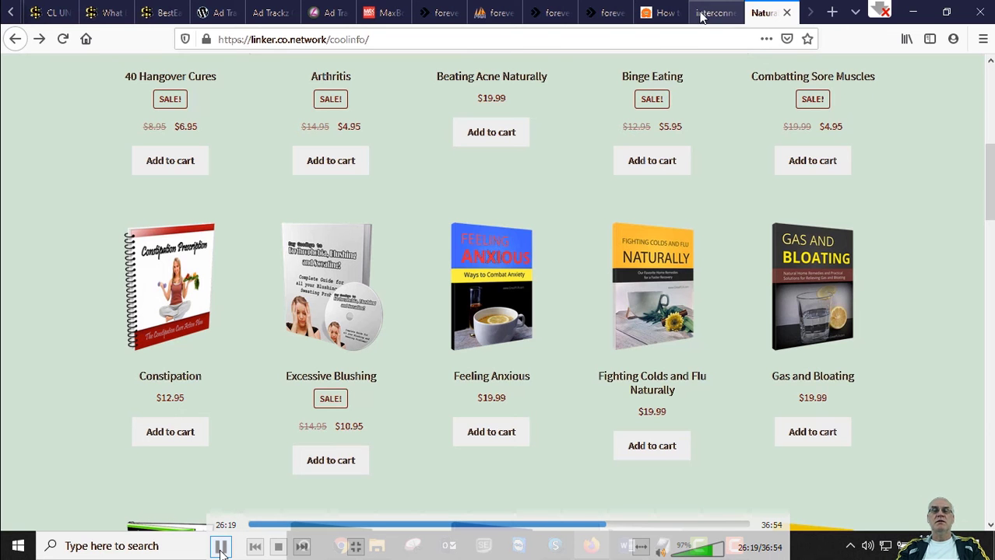
click(383, 39)
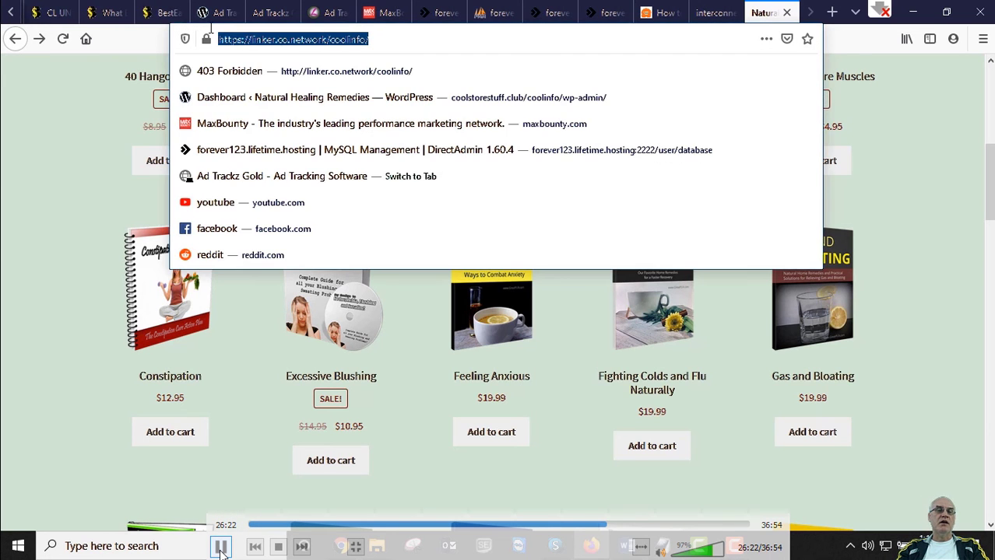
right_click(282, 40)
click(325, 89)
key(ctrl+t)
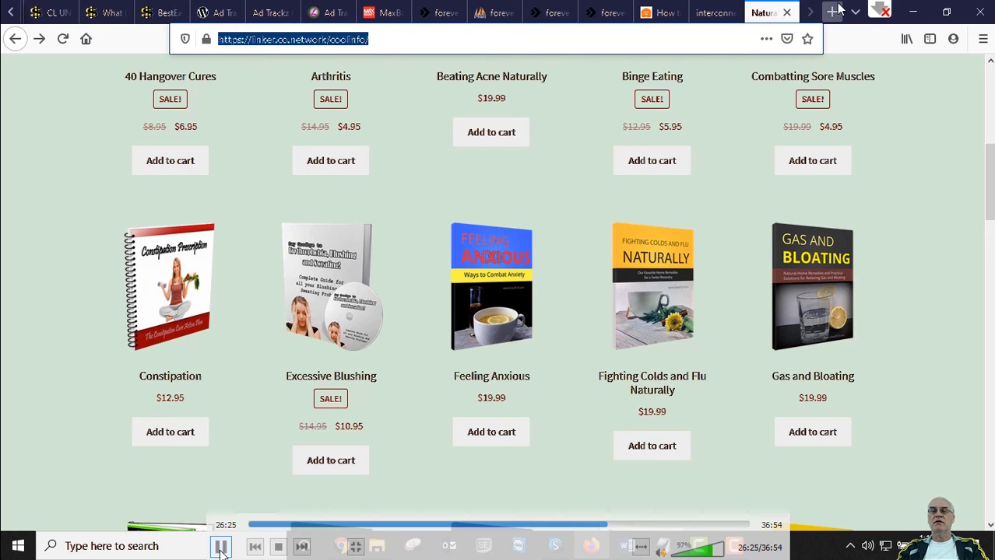
right_click(336, 41)
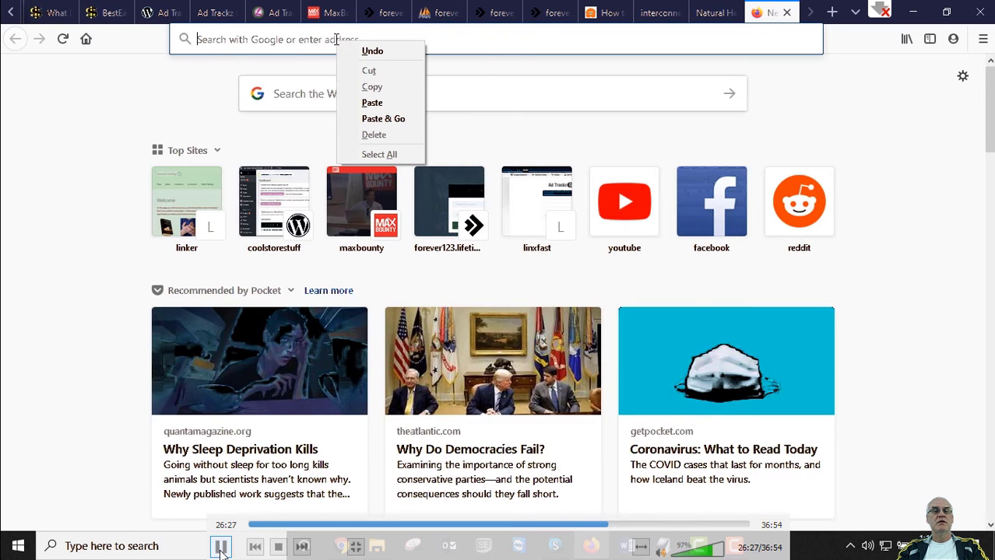
click(378, 104)
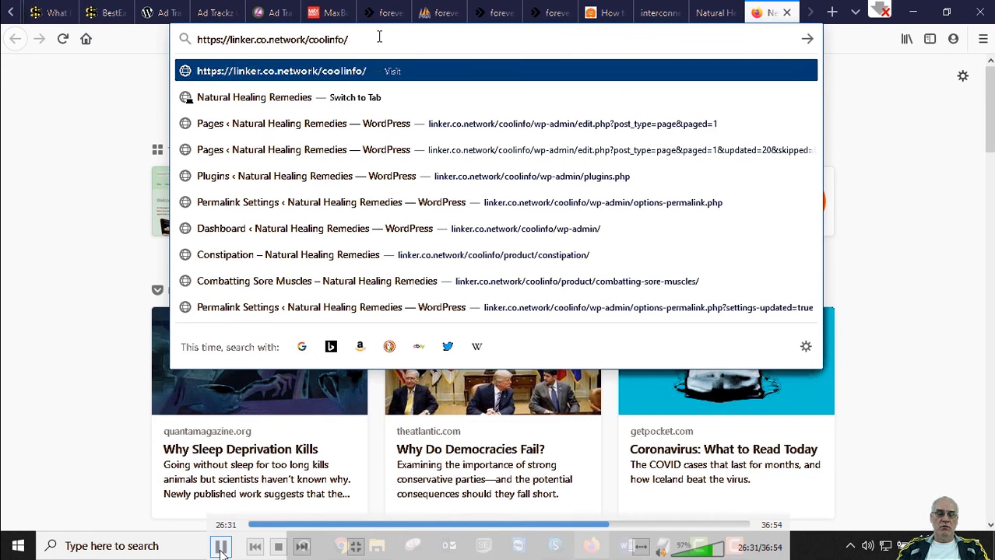
text(wp)
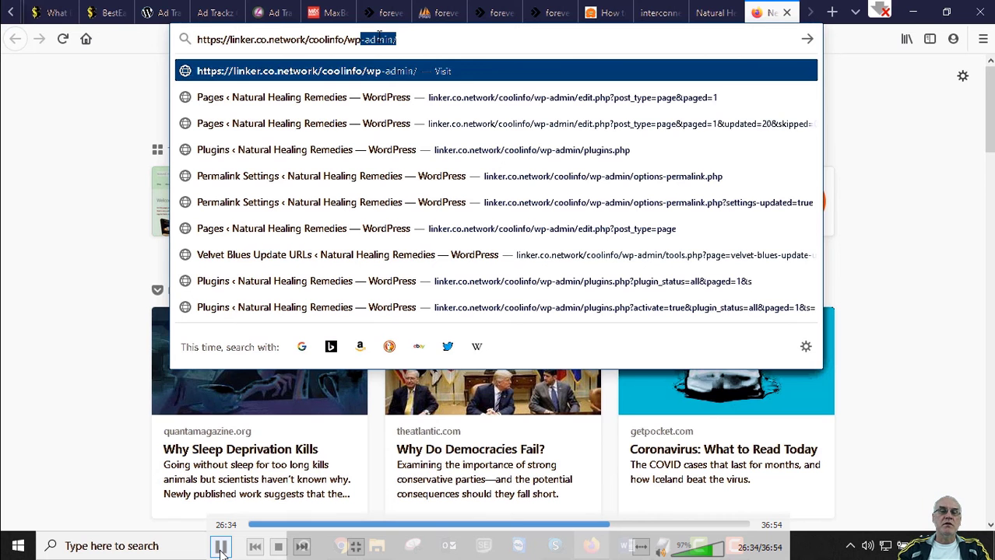
click(427, 45)
key(Return)
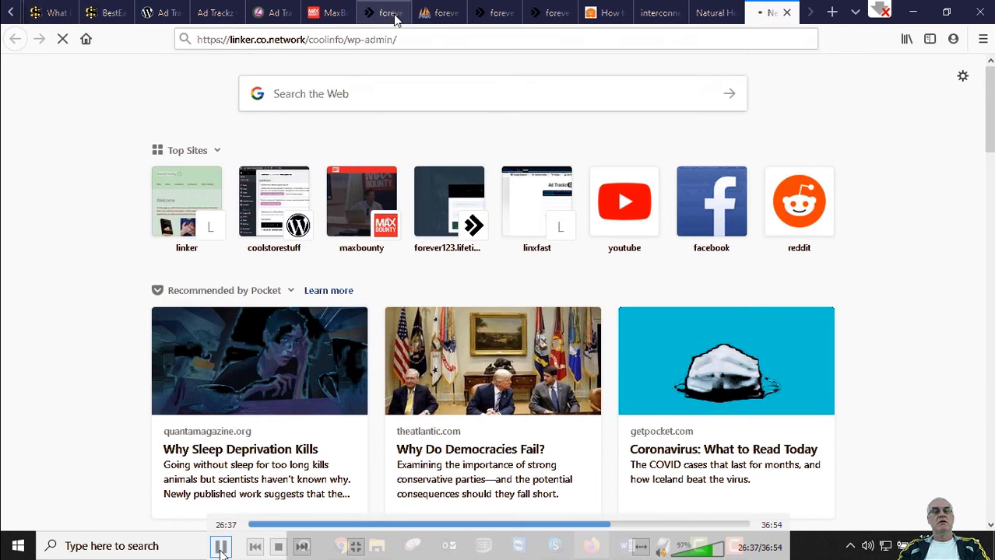
Select part of the prefilled password in the WordPress login form
click(437, 294)
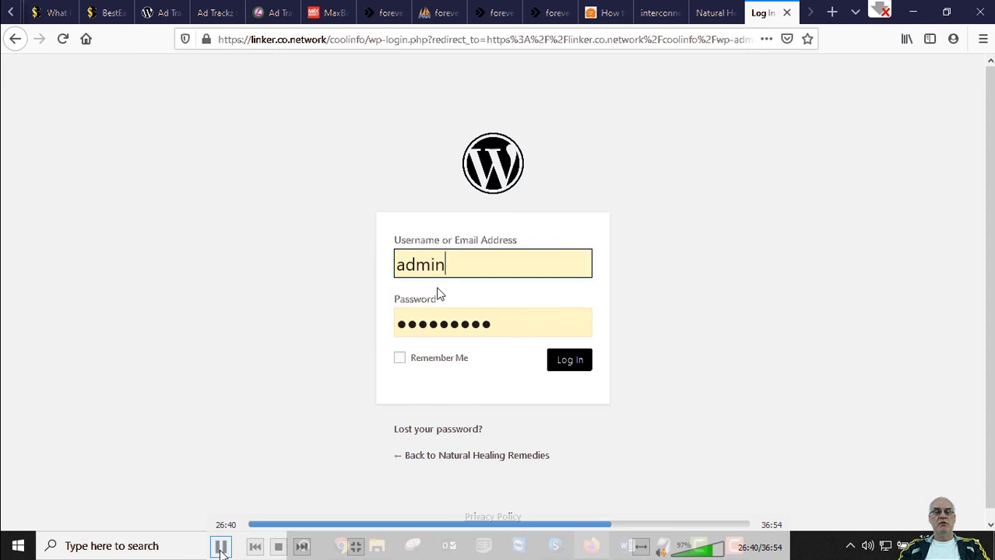
click(430, 325)
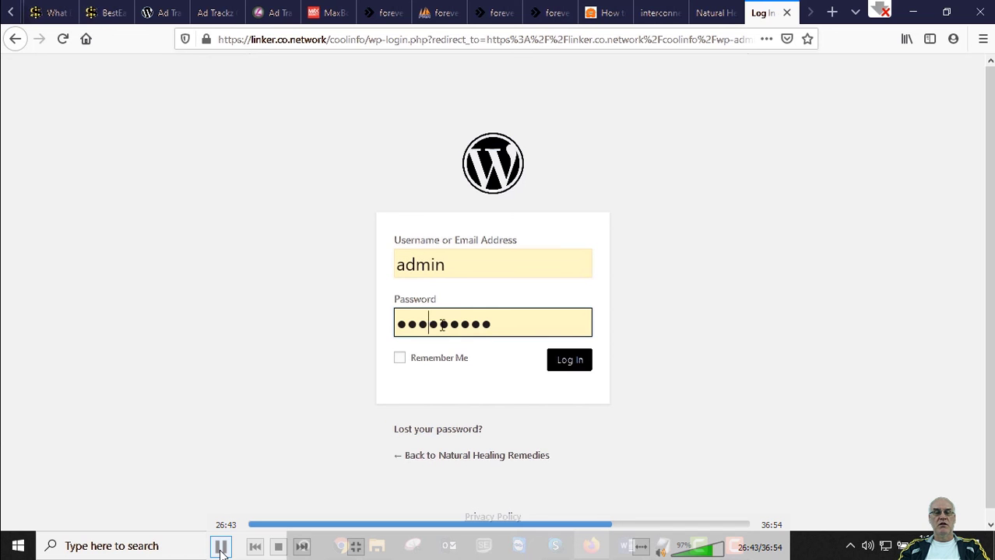
drag(428, 326, 460, 325)
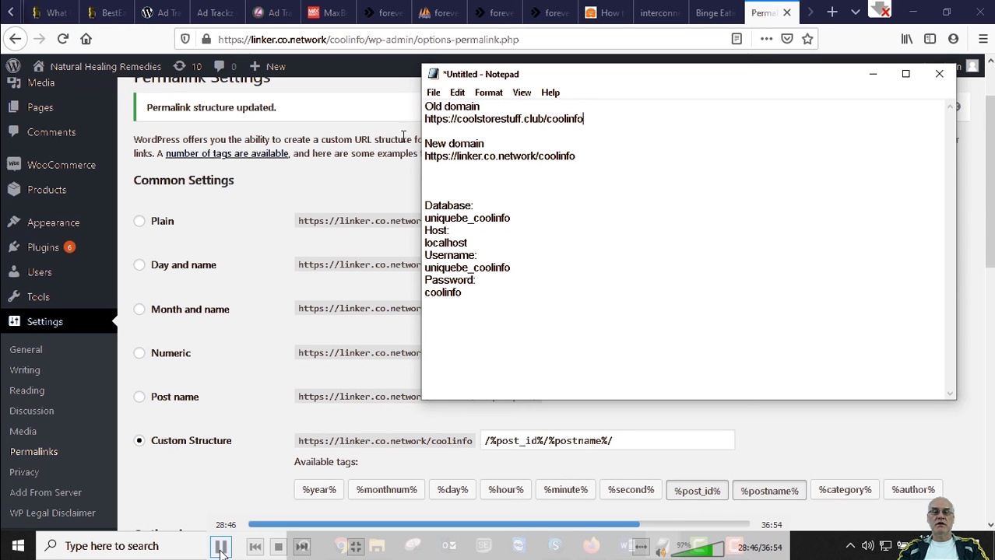
Return from the Notepad notes to the WordPress Permalink Settings page
click(284, 189)
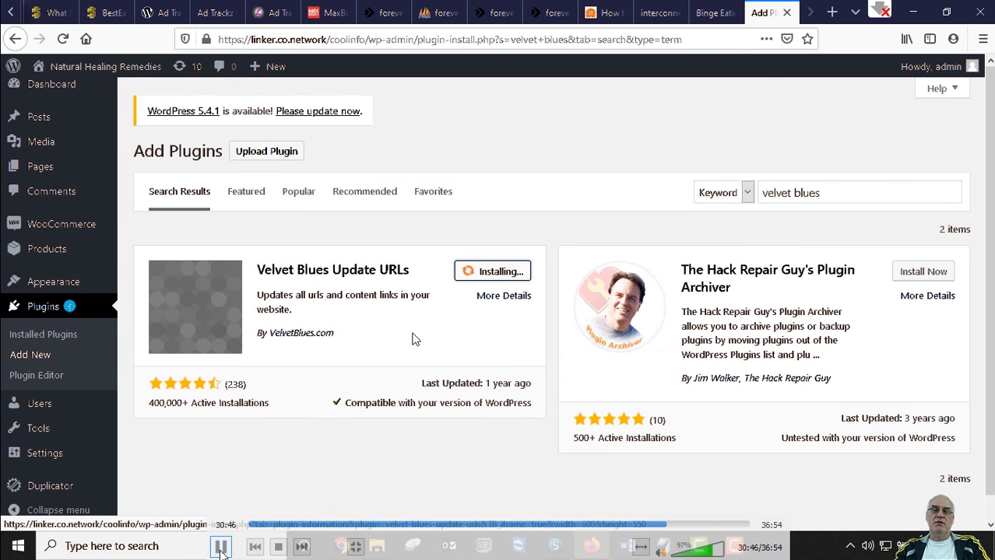
Activate the Velvet Blues Update URLs plugin and open its Update URLs page from the installed plugins list
click(516, 273)
scroll(306, 383, down, 10)
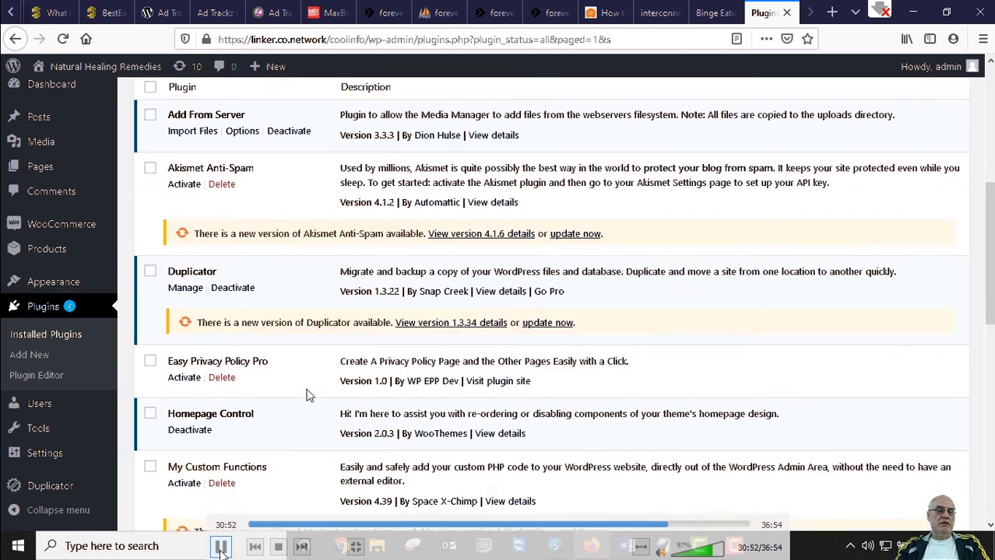
scroll(328, 348, down, 1)
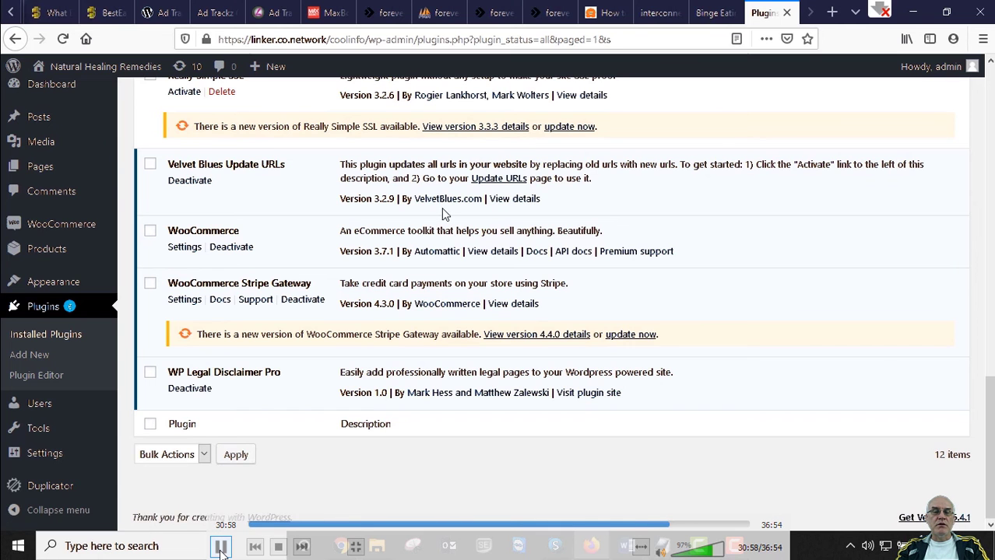
click(506, 181)
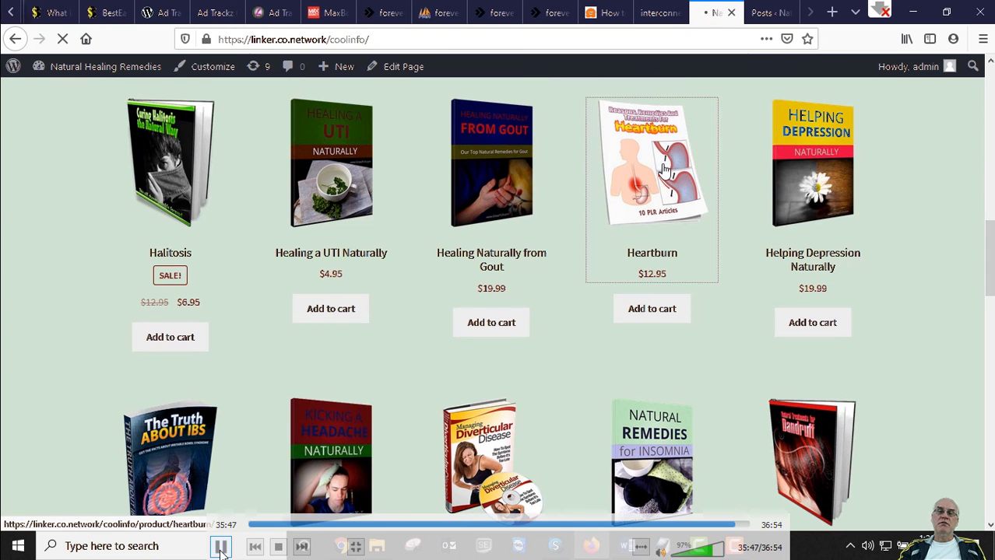
Review the Heartburn product page, then open its related product Helping Depression Naturally and look through that page
scroll(543, 327, down, 10)
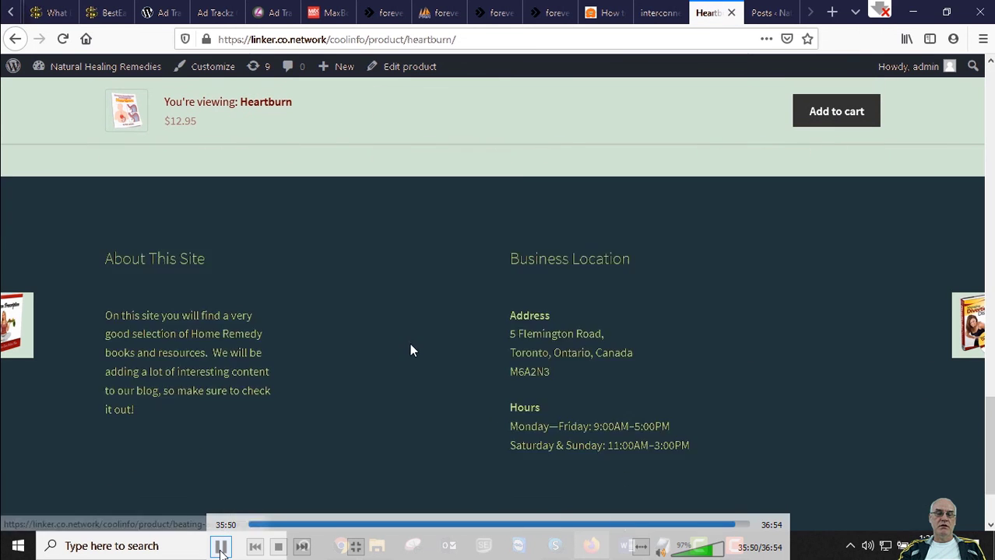
scroll(485, 416, up, 10)
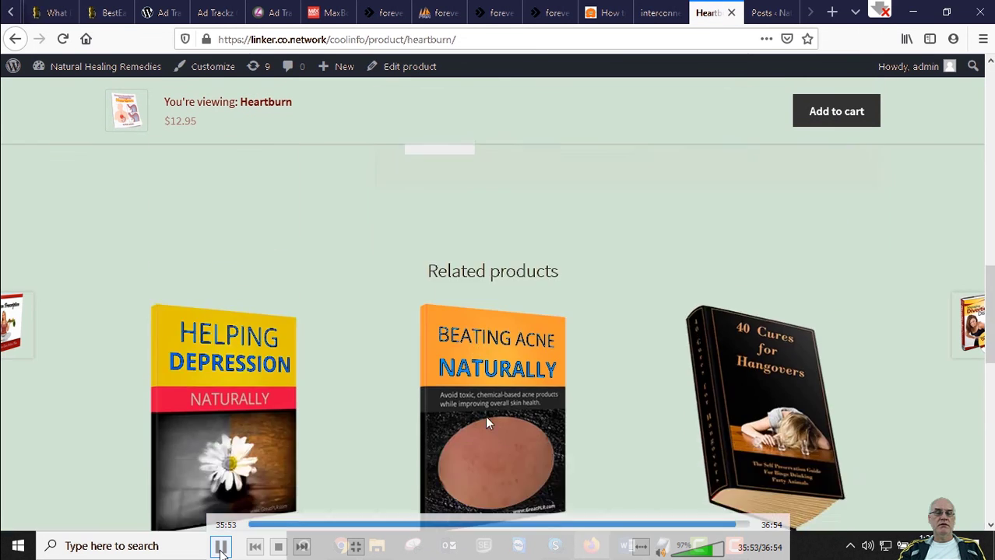
click(217, 442)
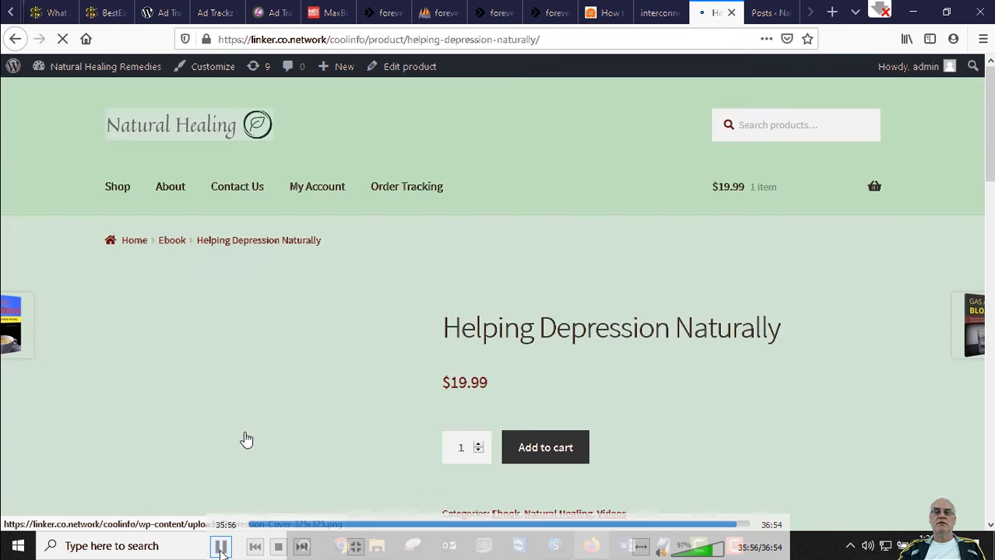
scroll(282, 436, down, 10)
scroll(533, 402, up, 10)
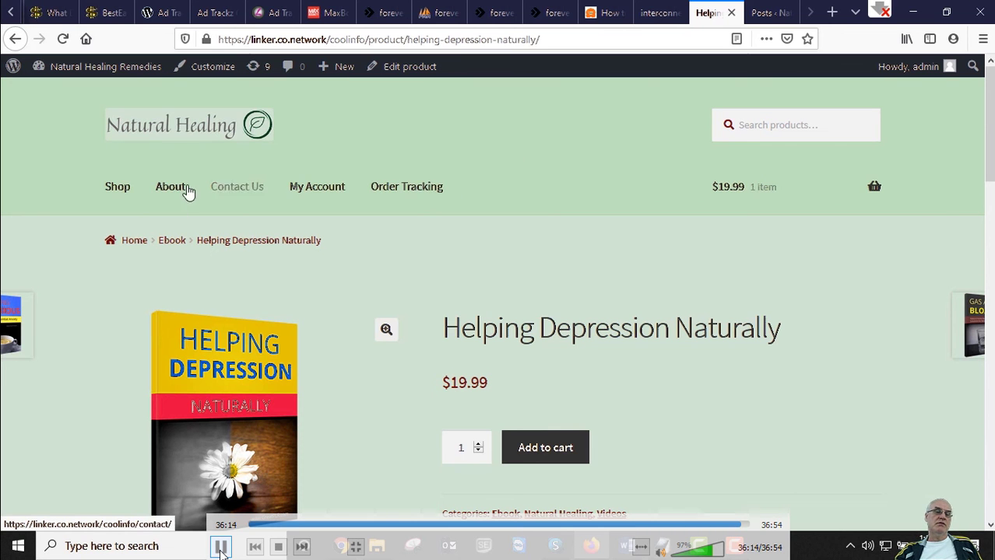
scroll(615, 187, down, 5)
scroll(634, 279, down, 8)
scroll(642, 295, up, 15)
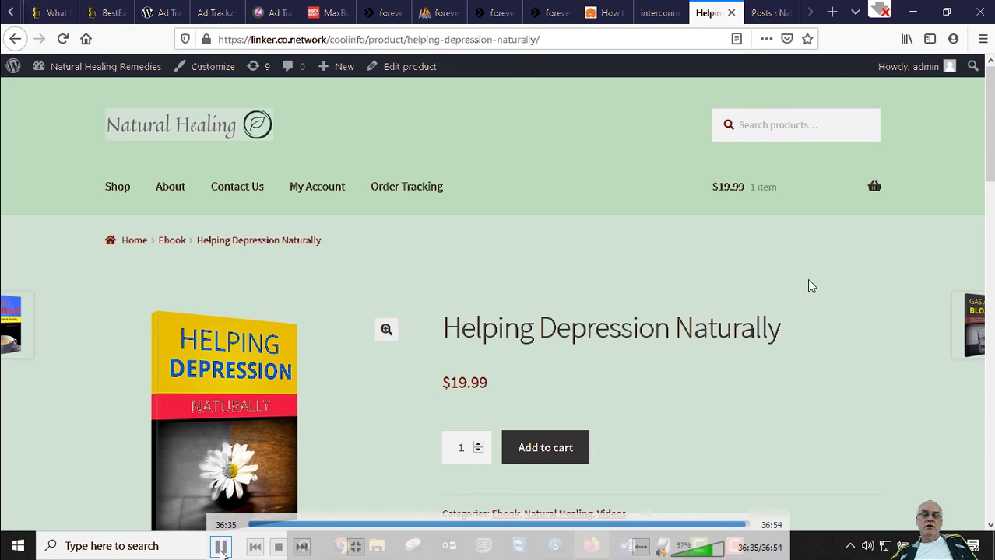
drag(471, 336, 755, 336)
click(556, 335)
drag(539, 334, 639, 335)
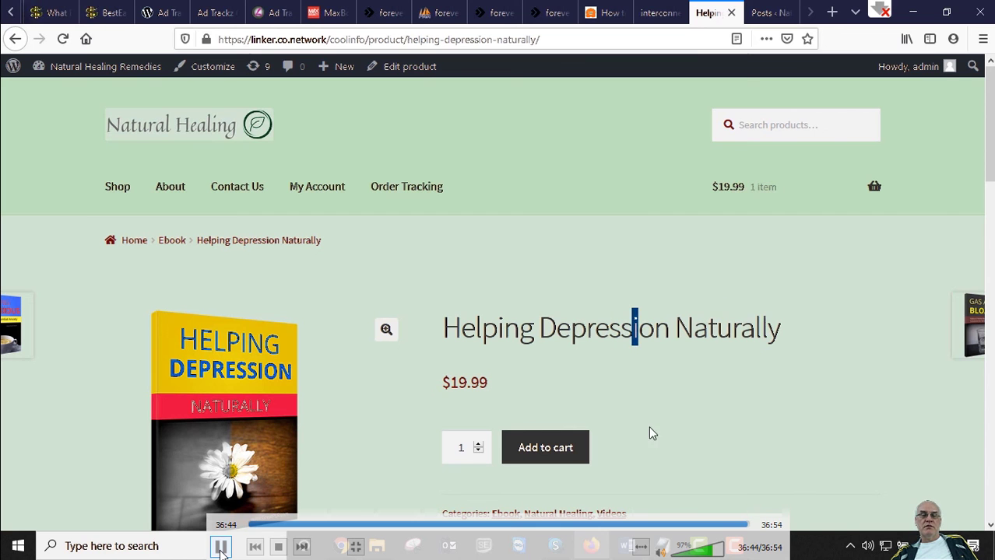
drag(556, 333, 739, 335)
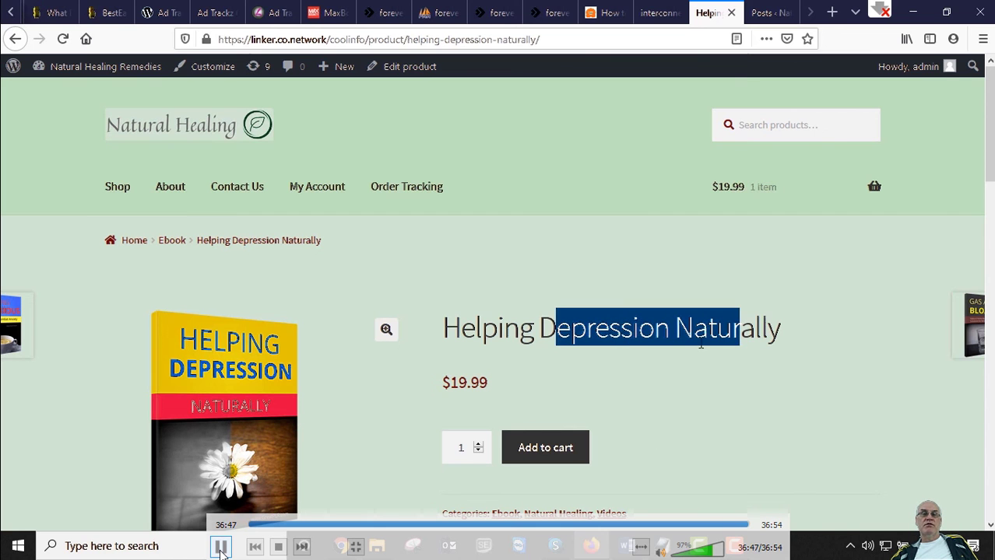
drag(480, 334, 456, 326)
click(746, 332)
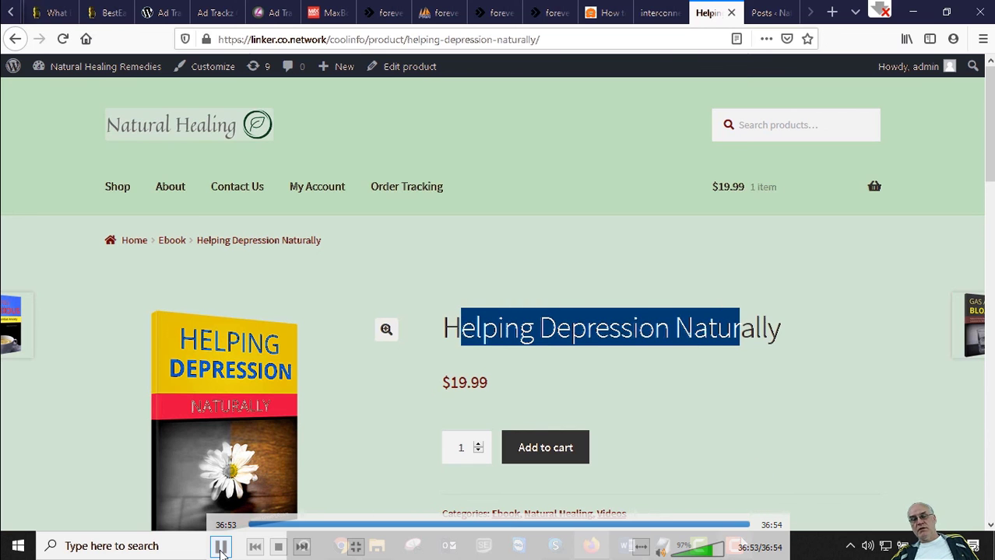